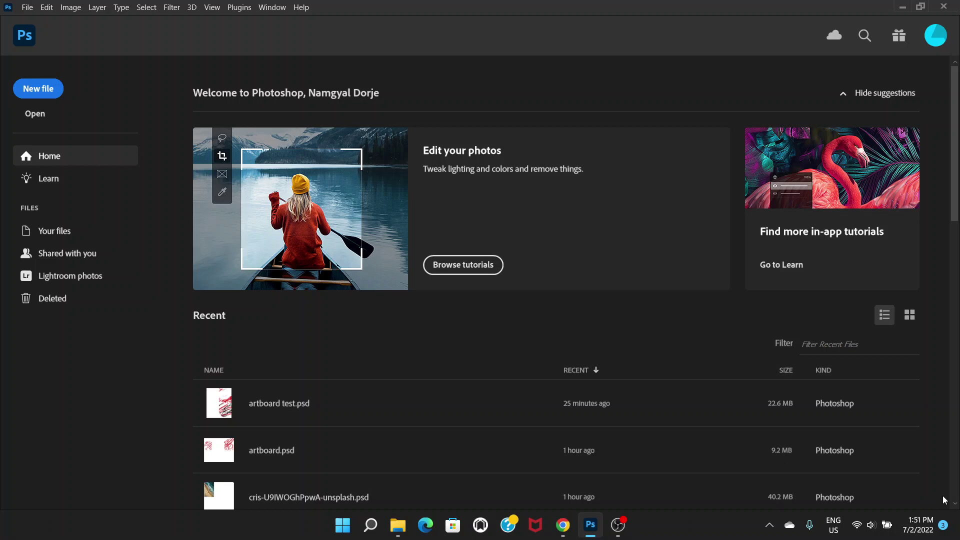
Create a blank 10 × 12 inch document at 300 ppi
{"action": "left_click", "coordinate": [39, 89]}
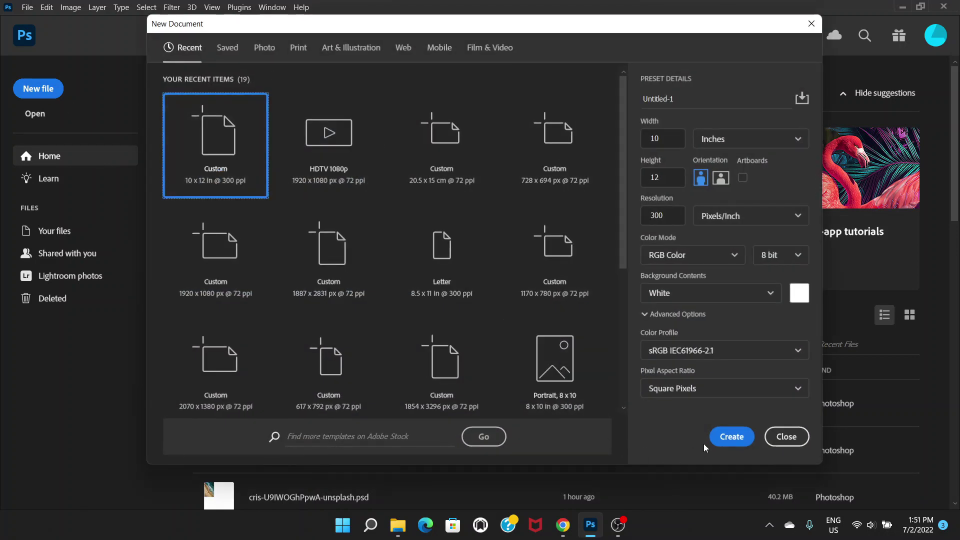
{"action": "left_click", "coordinate": [731, 438]}
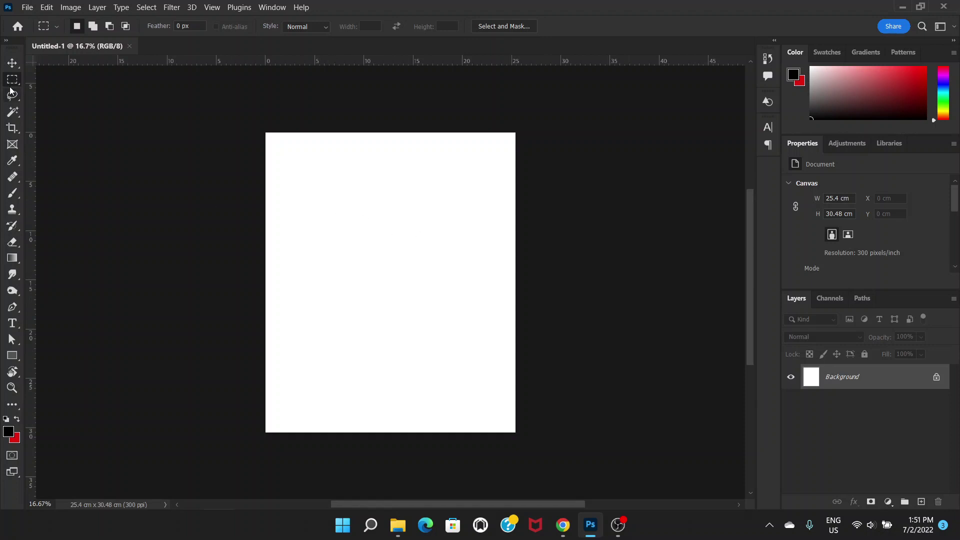
Turn the whole canvas into Artboard 1 with the Artboard Tool
{"action": "left_click", "coordinate": [13, 64]}
{"action": "right_click", "coordinate": [16, 67]}
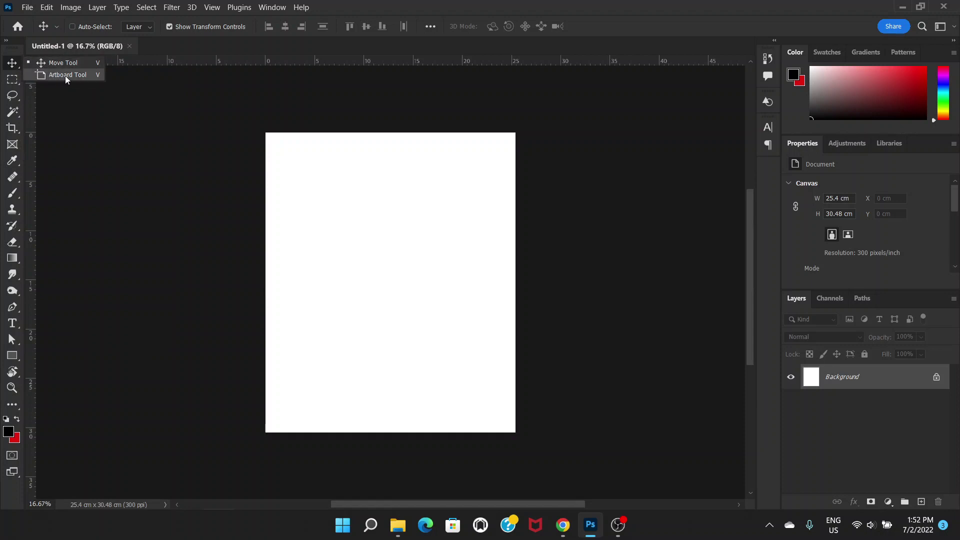
{"action": "left_click", "coordinate": [65, 75]}
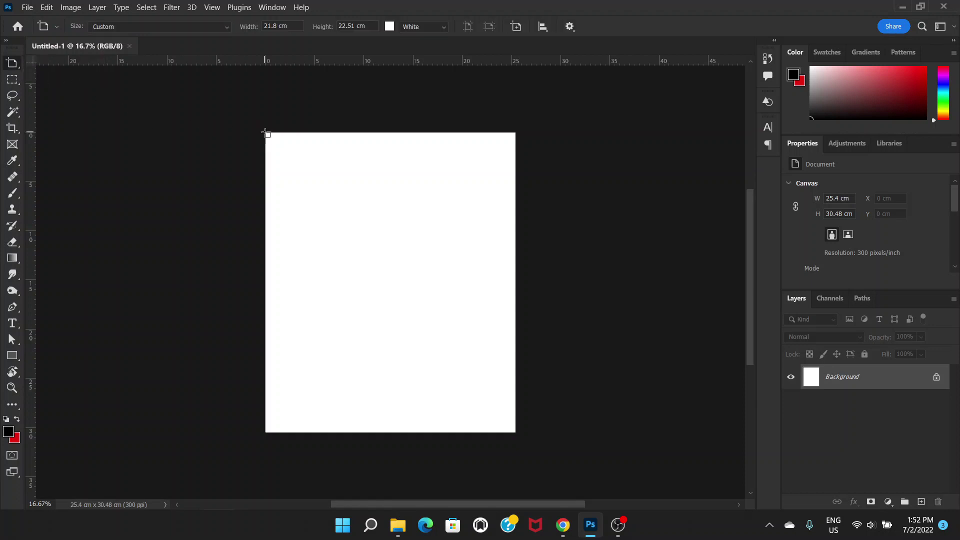
{"action": "mouse_move", "coordinate": [265, 133]}
{"action": "left_mouse_down"}
{"action": "mouse_move", "coordinate": [503, 379]}
{"action": "mouse_move", "coordinate": [519, 433]}
{"action": "left_mouse_up"}
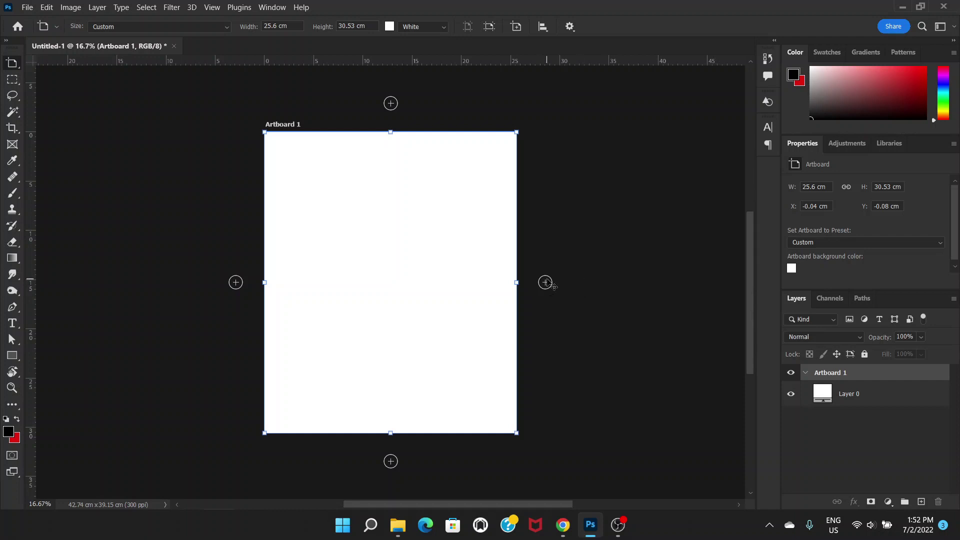
Add Artboards 2, 3 and 4 as a two-by-two grid and zoom to fit them
{"action": "left_click", "coordinate": [546, 283]}
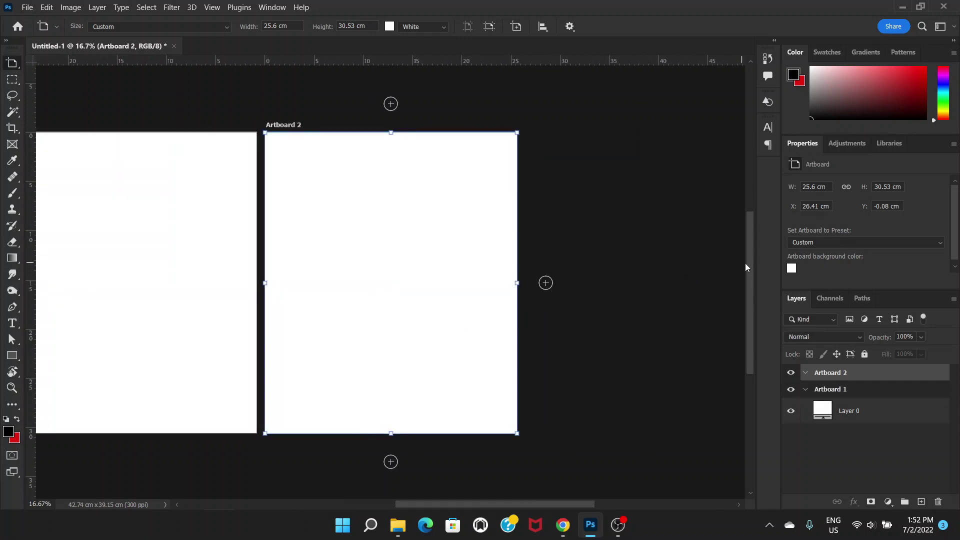
{"action": "left_click_drag", "start_coordinate": [748, 265], "coordinate": [751, 322]}
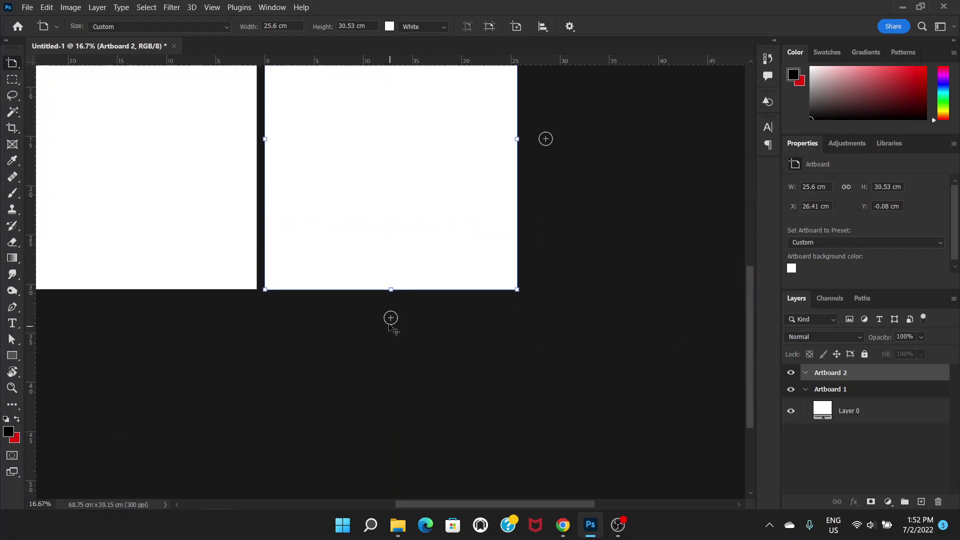
{"action": "left_click", "coordinate": [390, 318]}
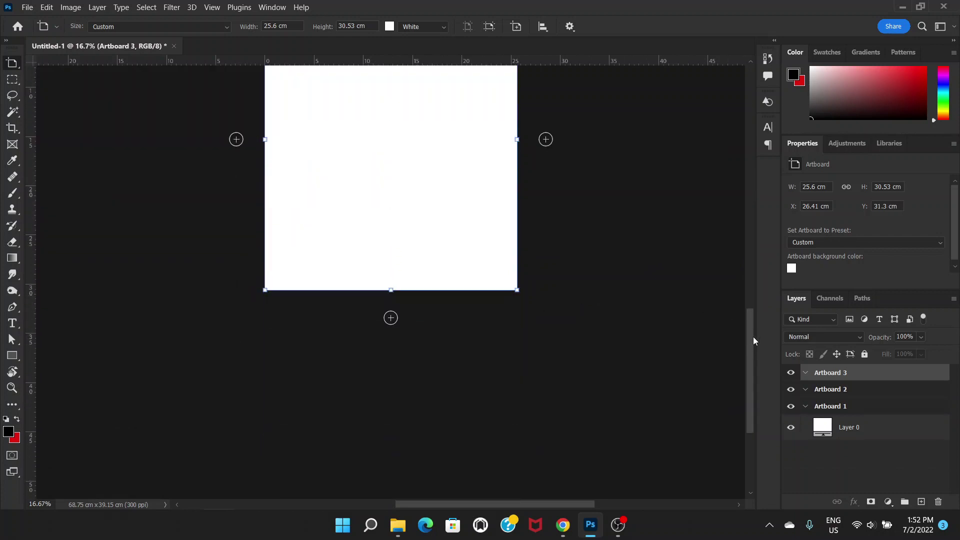
{"action": "left_click_drag", "start_coordinate": [753, 340], "coordinate": [753, 268]}
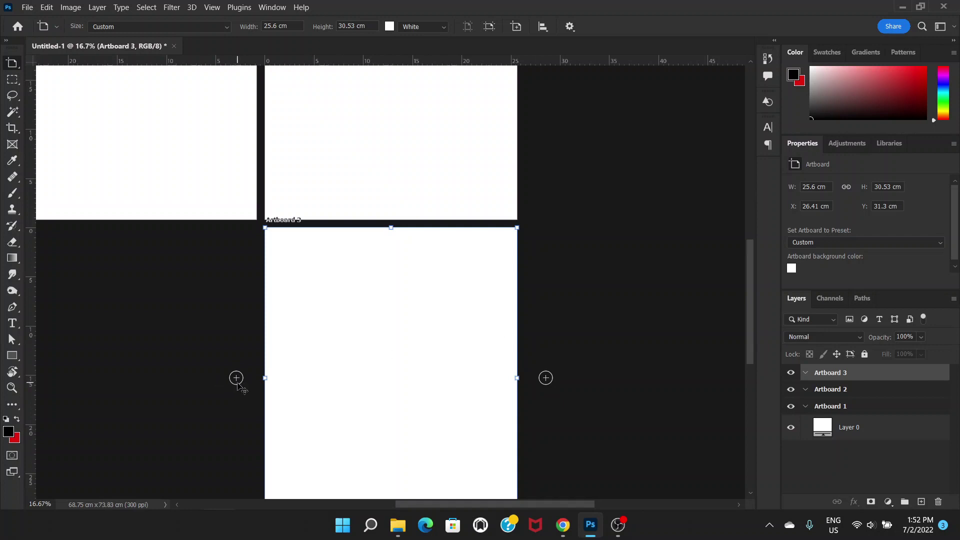
{"action": "left_click", "coordinate": [236, 378]}
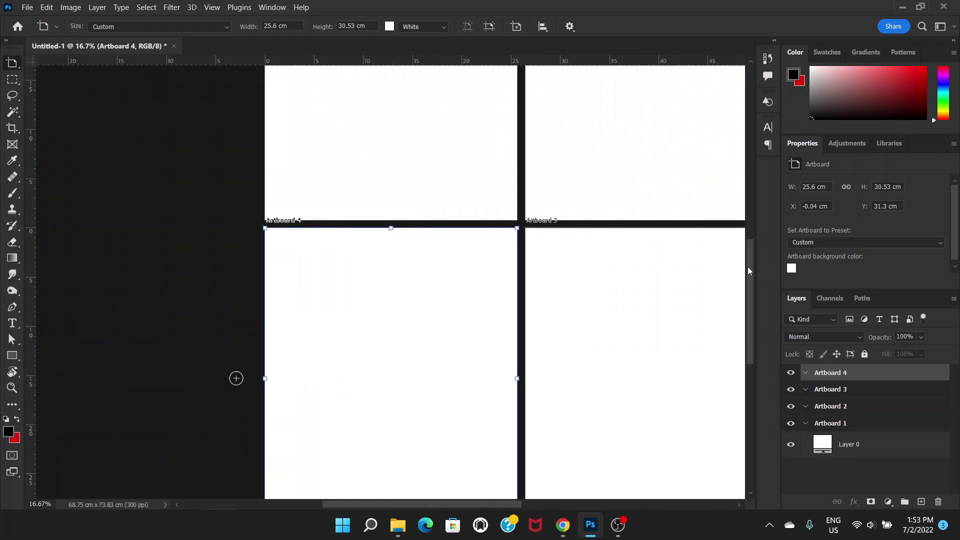
{"action": "left_click_drag", "start_coordinate": [748, 269], "coordinate": [748, 289]}
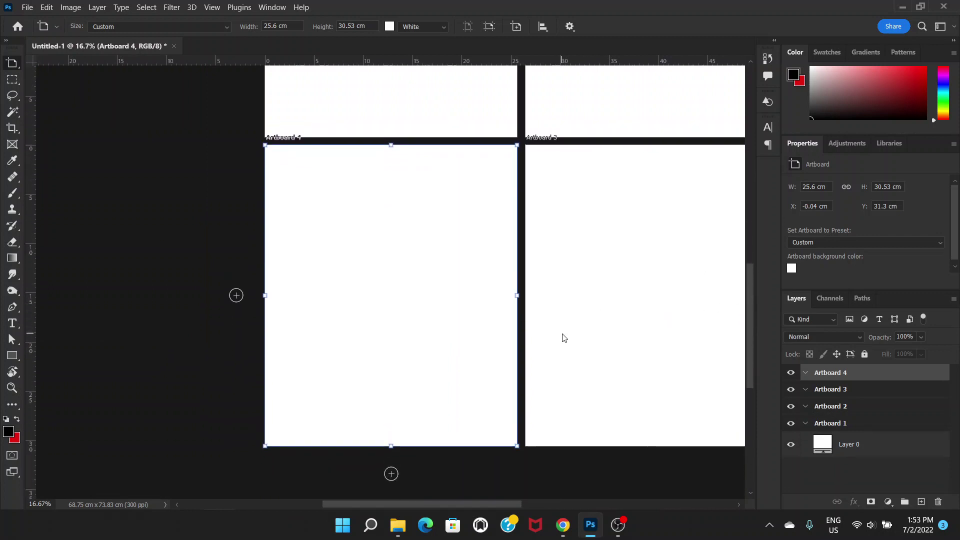
{"action": "key", "text": "ctrl+minus"}
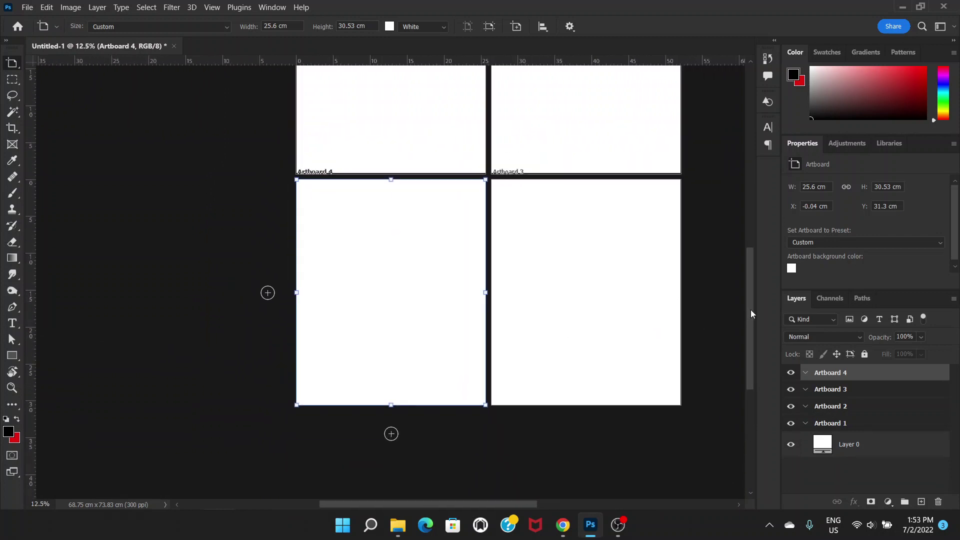
{"action": "left_click_drag", "start_coordinate": [750, 308], "coordinate": [754, 246]}
{"action": "key", "text": "ctrl+minus"}
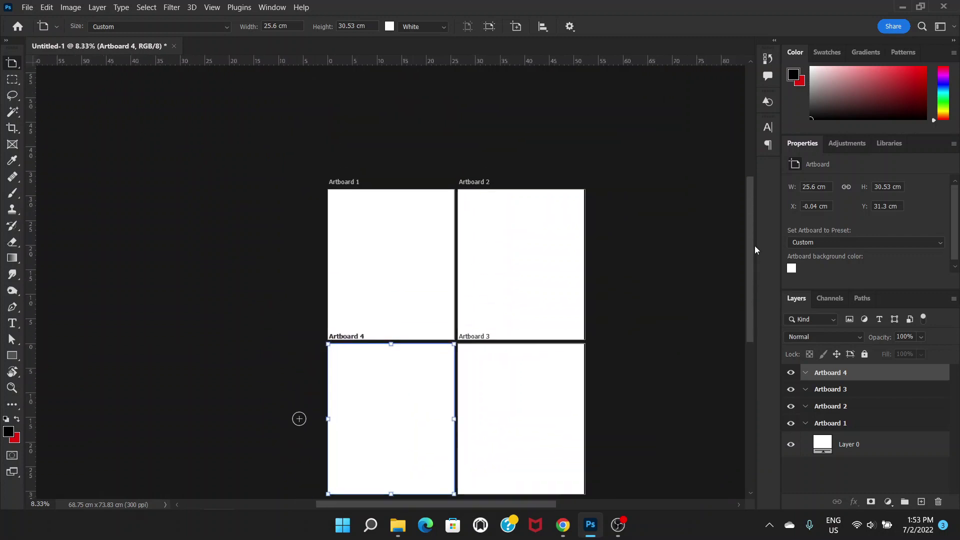
{"action": "left_click_drag", "start_coordinate": [754, 228], "coordinate": [754, 244]}
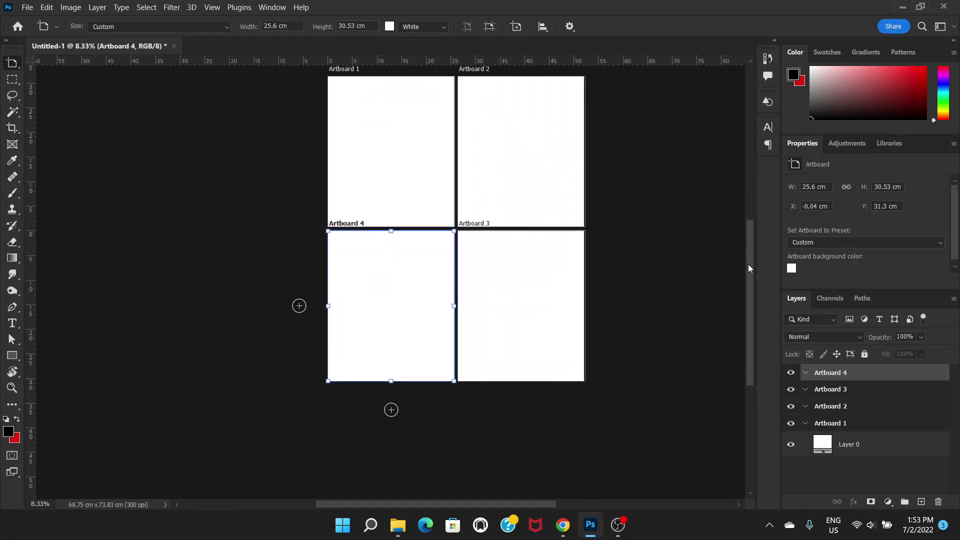
{"action": "key", "text": "ctrl+plus"}
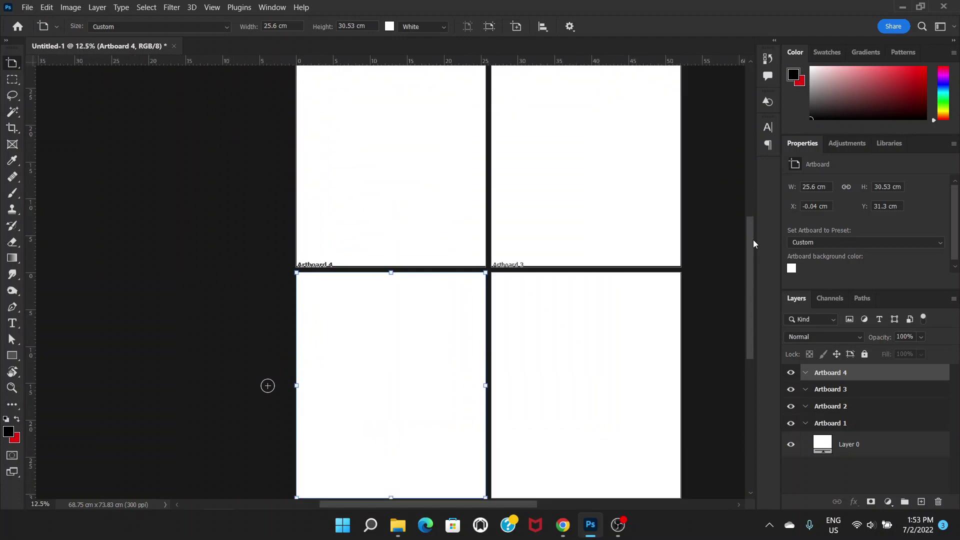
{"action": "mouse_move", "coordinate": [753, 239]}
{"action": "left_mouse_down"}
{"action": "mouse_move", "coordinate": [754, 184]}
{"action": "mouse_move", "coordinate": [754, 235]}
{"action": "left_mouse_up"}
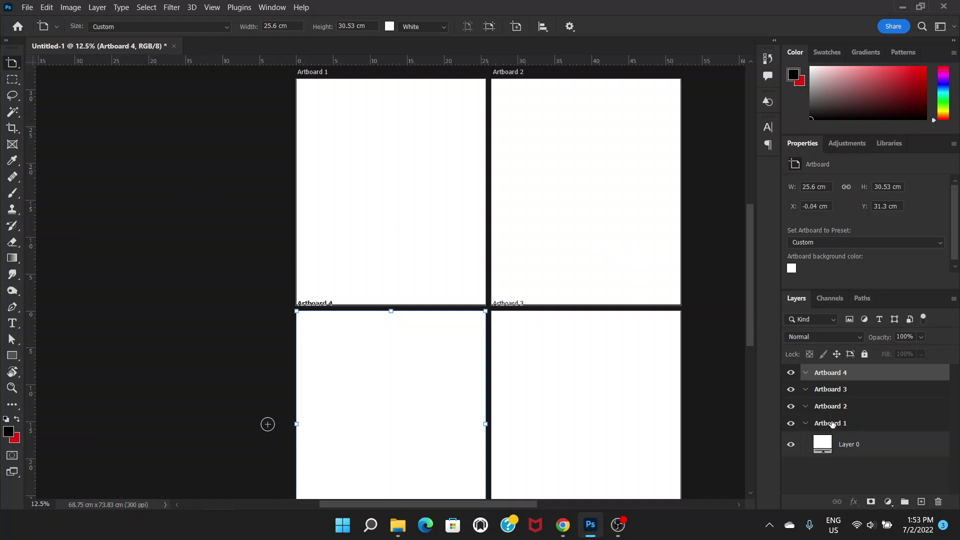
{"action": "left_click", "coordinate": [829, 423]}
{"action": "key", "text": "ctrl+minus"}
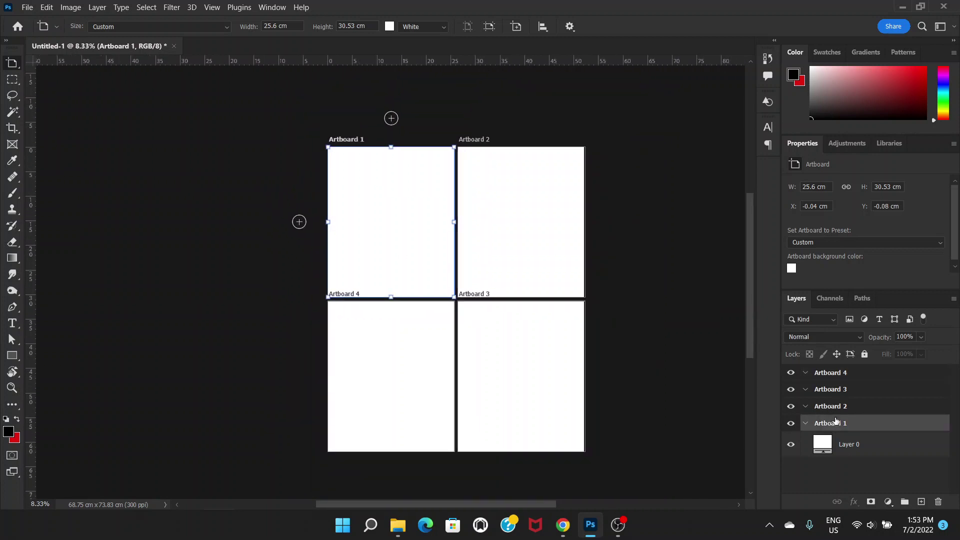
{"action": "left_click", "coordinate": [844, 407]}
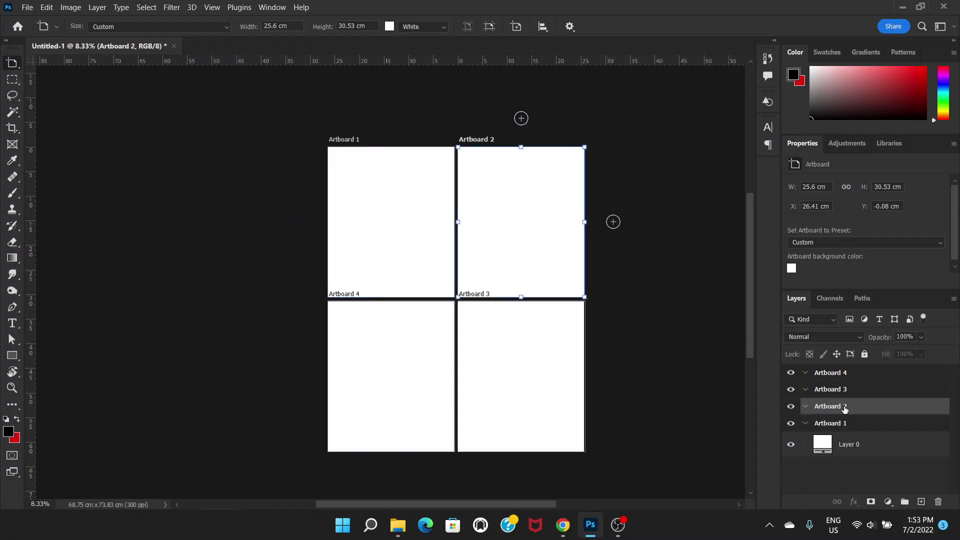
{"action": "left_click", "coordinate": [844, 390]}
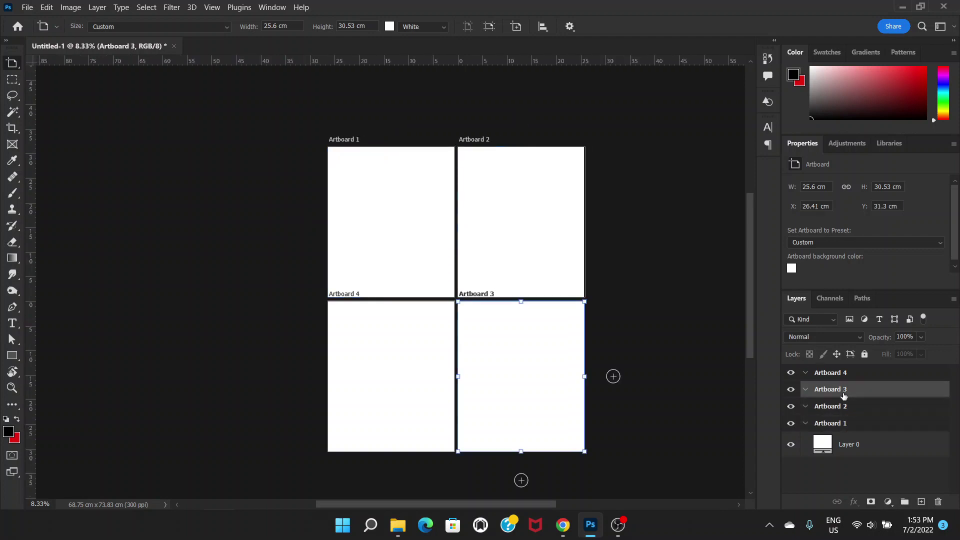
{"action": "left_click", "coordinate": [839, 425]}
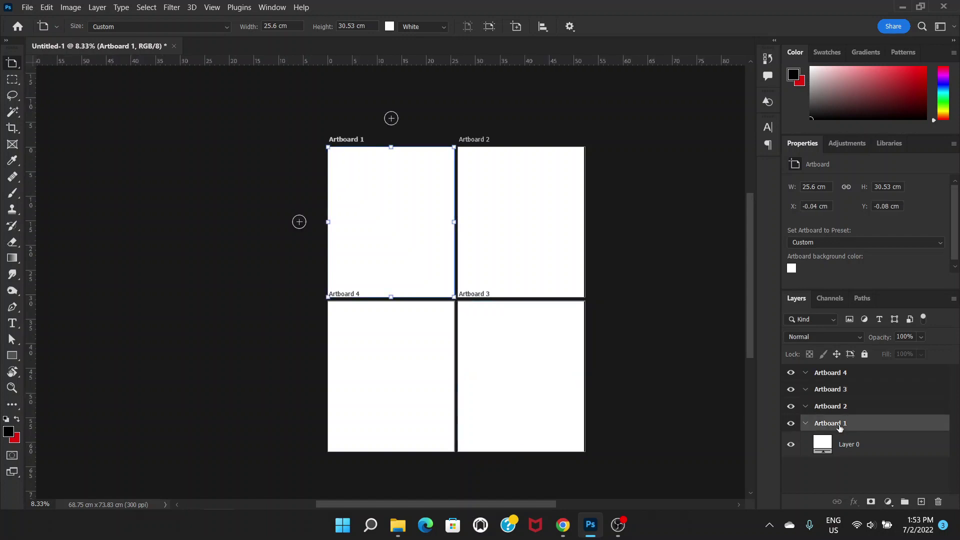
{"action": "left_click", "coordinate": [12, 192]}
{"action": "left_click", "coordinate": [365, 201]}
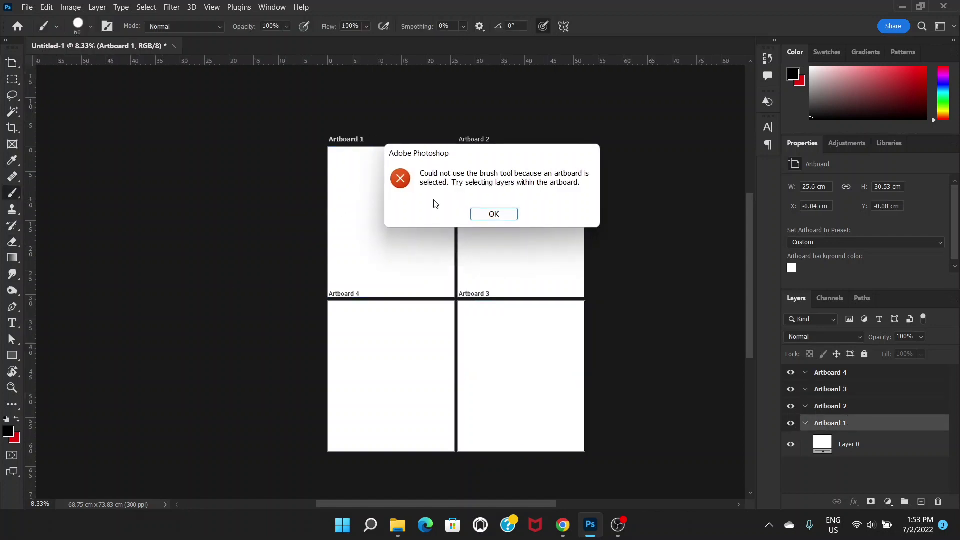
{"action": "left_click", "coordinate": [491, 213]}
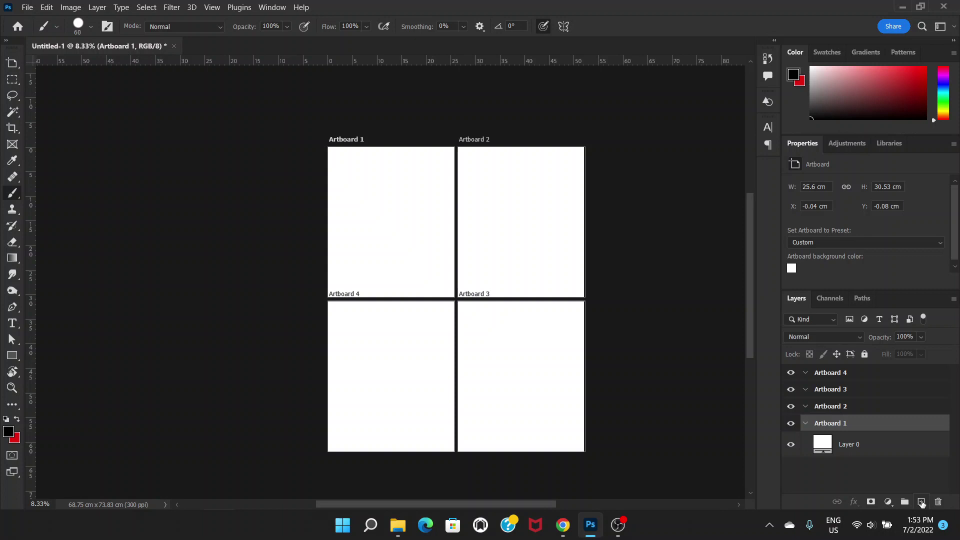
Add Layer 1 inside Artboard 1 and paint black zigzag brush strokes on it
{"action": "left_click", "coordinate": [922, 502]}
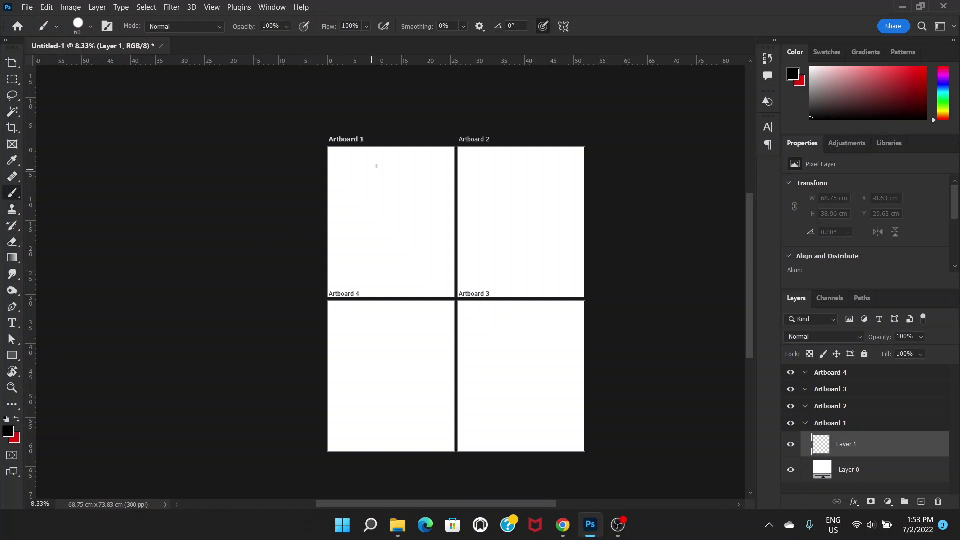
{"action": "mouse_move", "coordinate": [376, 166]}
{"action": "left_mouse_down"}
{"action": "mouse_move", "coordinate": [380, 240]}
{"action": "mouse_move", "coordinate": [404, 240]}
{"action": "left_mouse_up"}
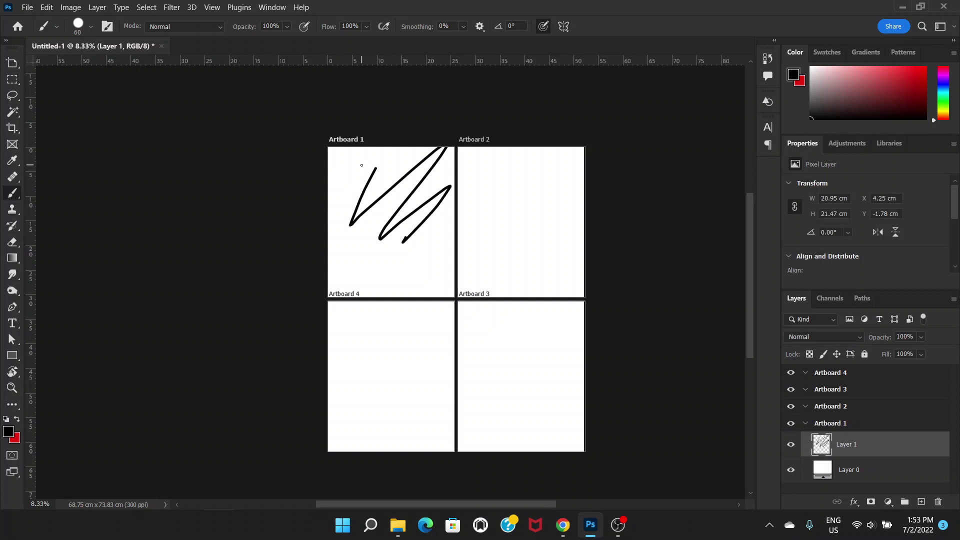
{"action": "left_click_drag", "start_coordinate": [362, 165], "coordinate": [364, 170]}
{"action": "left_click_drag", "start_coordinate": [421, 175], "coordinate": [515, 175]}
{"action": "left_click", "coordinate": [452, 337]}
{"action": "left_click", "coordinate": [842, 408]}
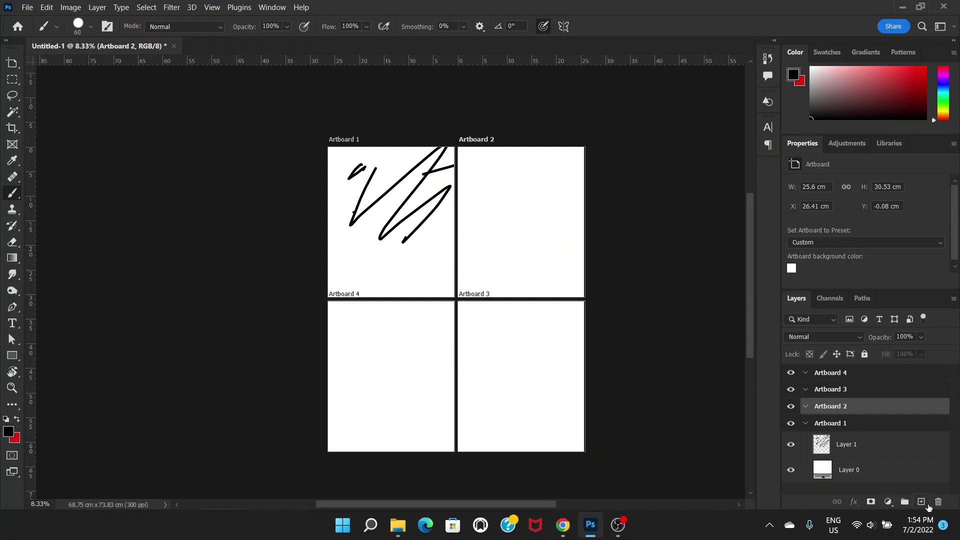
Add Layer 2 to Artboard 2 and paint red zigzag strokes on it
{"action": "left_click", "coordinate": [922, 502]}
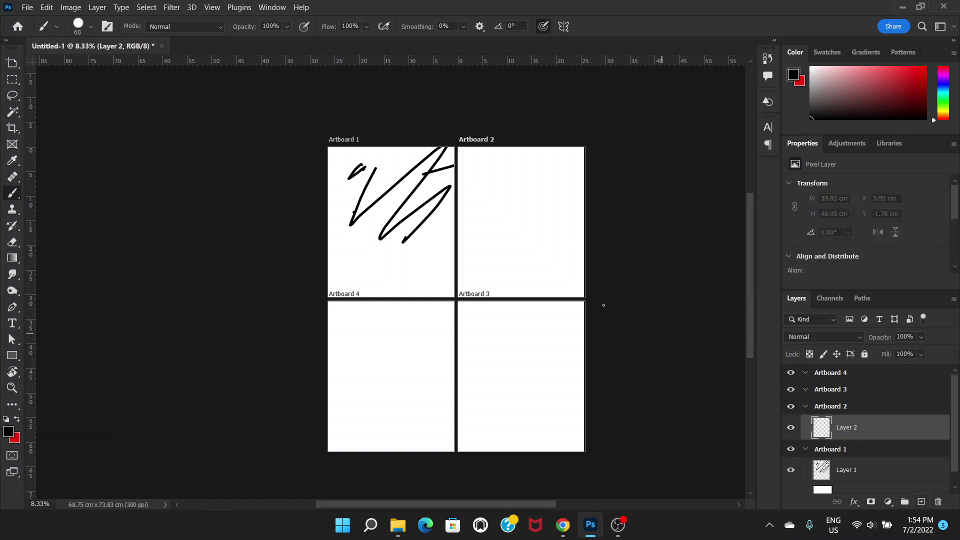
{"action": "left_click", "coordinate": [16, 421]}
{"action": "mouse_move", "coordinate": [582, 168]}
{"action": "left_mouse_down"}
{"action": "mouse_move", "coordinate": [514, 213]}
{"action": "mouse_move", "coordinate": [461, 167]}
{"action": "mouse_move", "coordinate": [546, 255]}
{"action": "mouse_move", "coordinate": [566, 249]}
{"action": "left_mouse_up"}
{"action": "left_click_drag", "start_coordinate": [503, 203], "coordinate": [493, 237]}
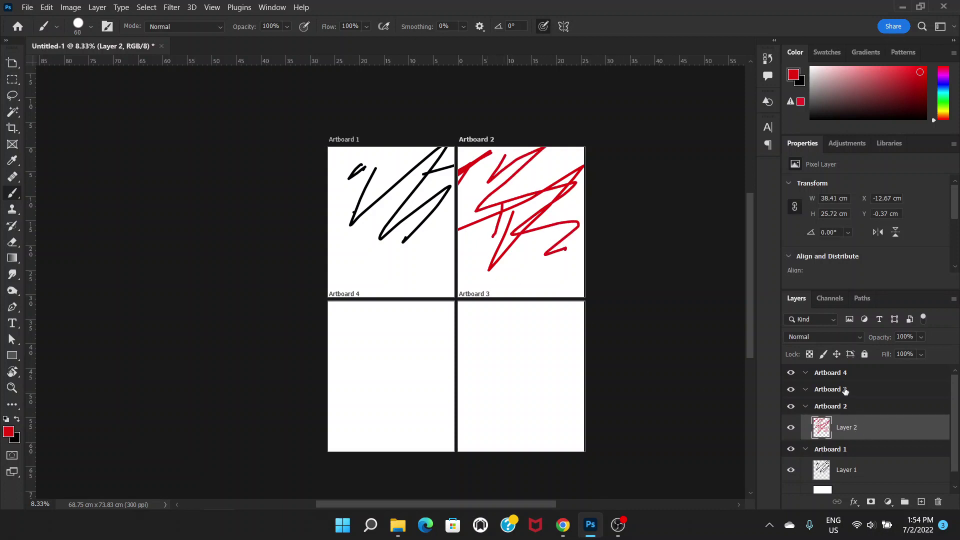
Give Artboard 3 a new Layer 3 with a red stroke in its lower half
{"action": "left_click", "coordinate": [847, 392]}
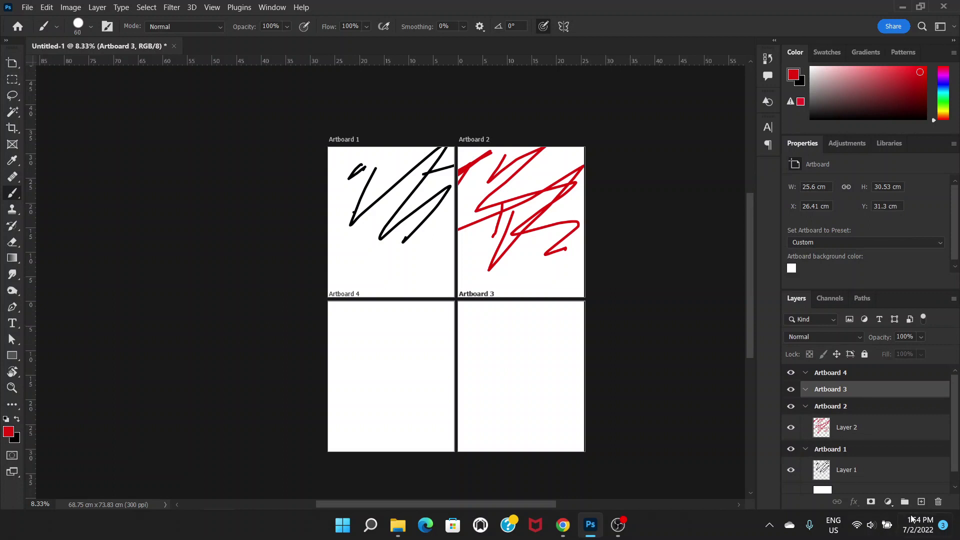
{"action": "left_click", "coordinate": [921, 502]}
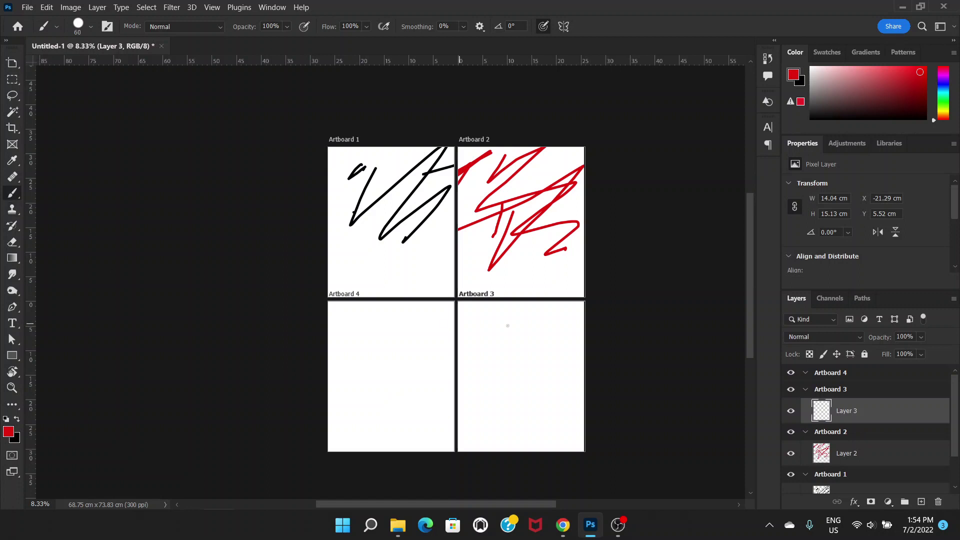
{"action": "mouse_move", "coordinate": [542, 330]}
{"action": "left_mouse_down"}
{"action": "mouse_move", "coordinate": [533, 384]}
{"action": "mouse_move", "coordinate": [543, 408]}
{"action": "left_mouse_up"}
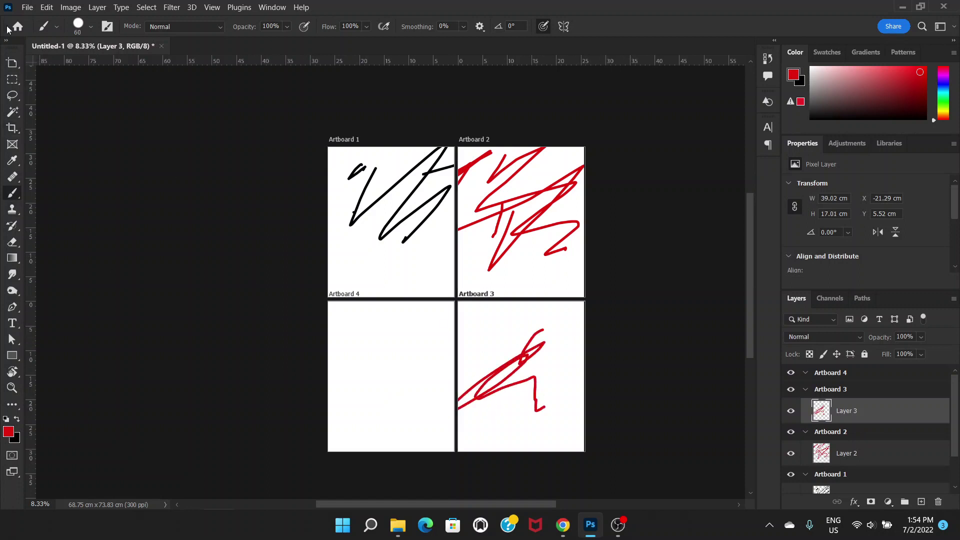
{"action": "left_click", "coordinate": [26, 7]}
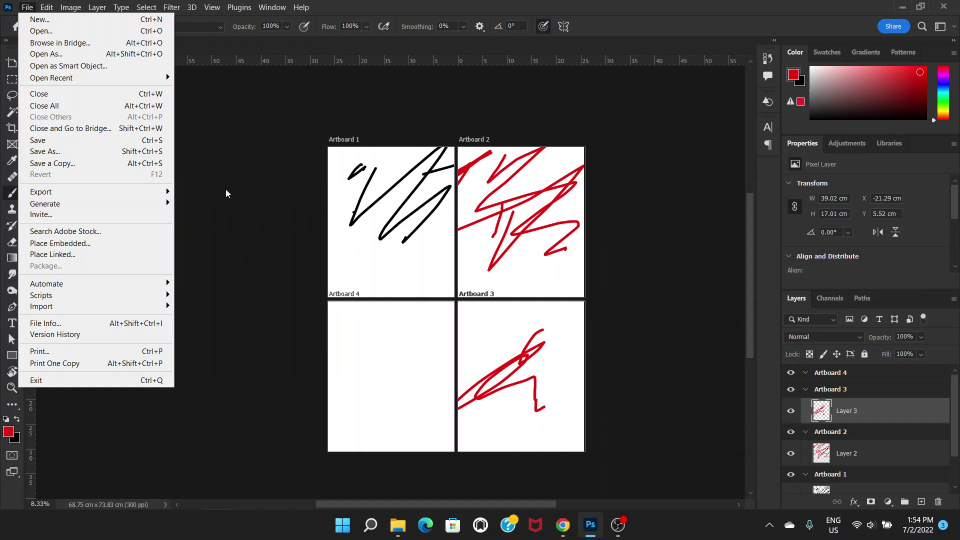
Save the document on this computer as 'new artboard' in Photoshop PSD format
{"action": "left_click", "coordinate": [277, 140]}
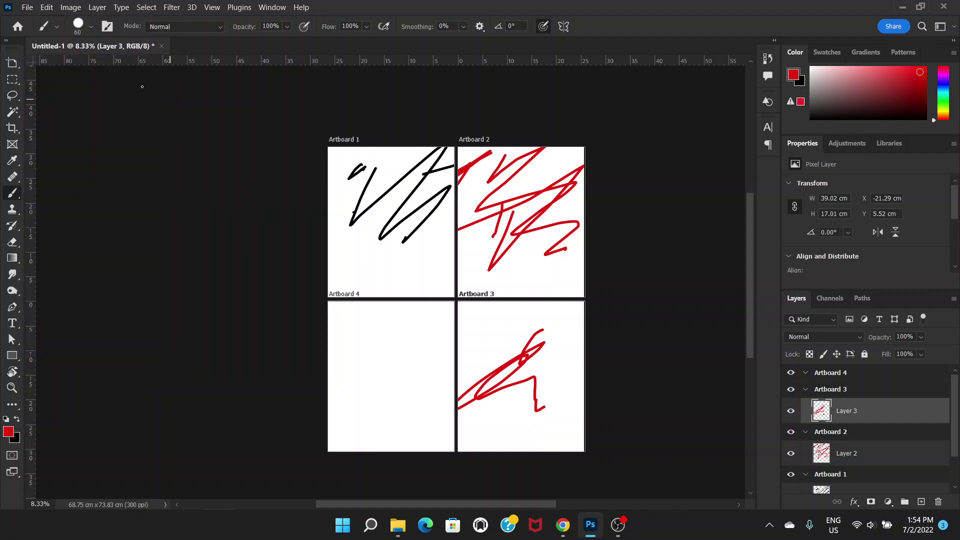
{"action": "left_click", "coordinate": [25, 7]}
{"action": "mouse_move", "coordinate": [51, 78]}
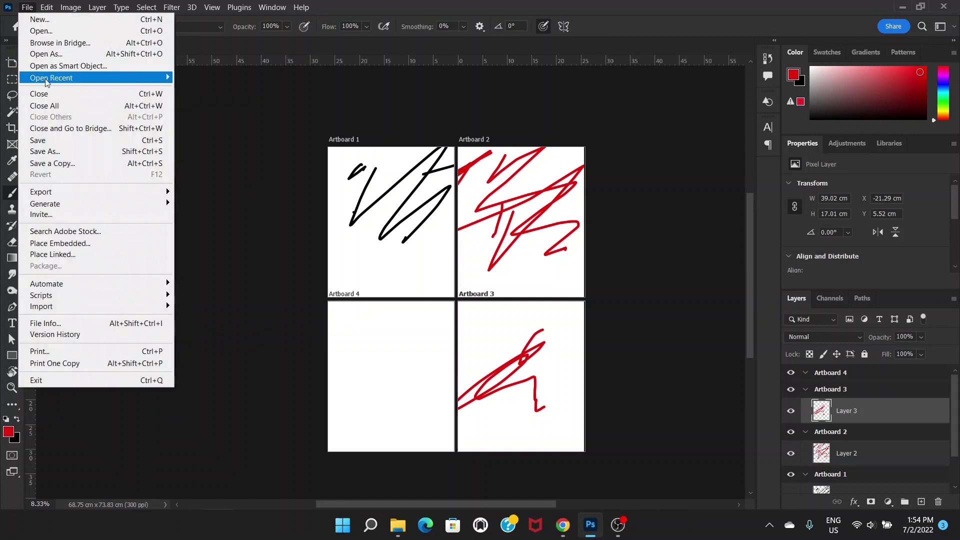
{"action": "left_click", "coordinate": [54, 152]}
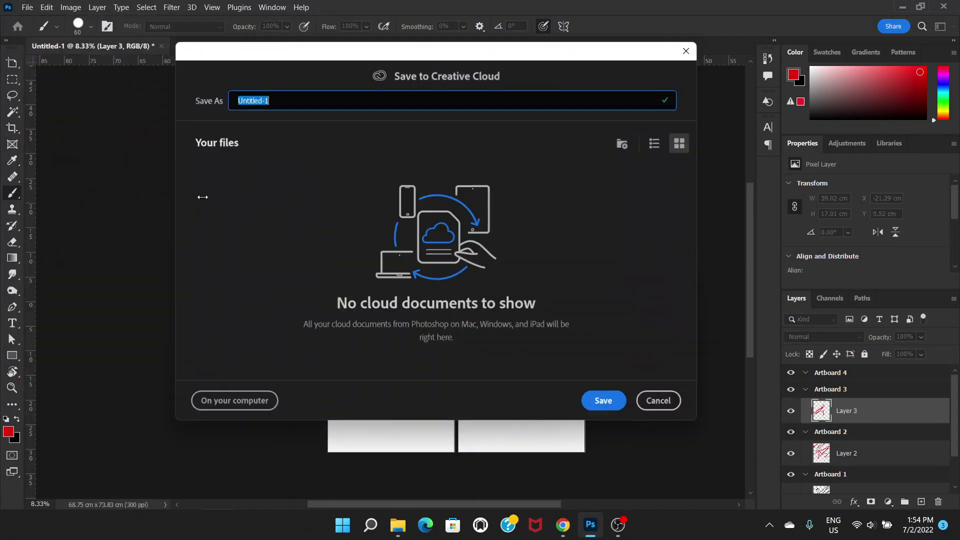
{"action": "left_click", "coordinate": [229, 405]}
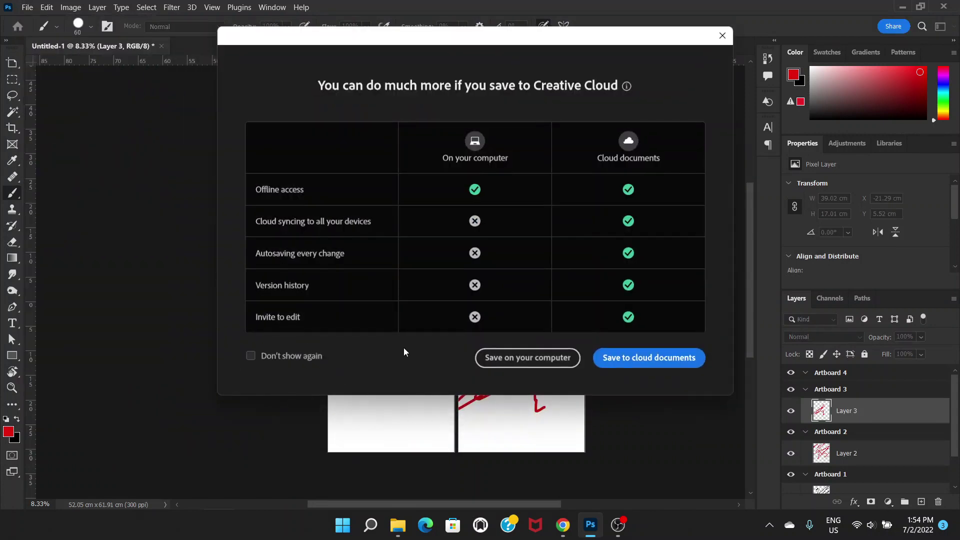
{"action": "left_click", "coordinate": [519, 357]}
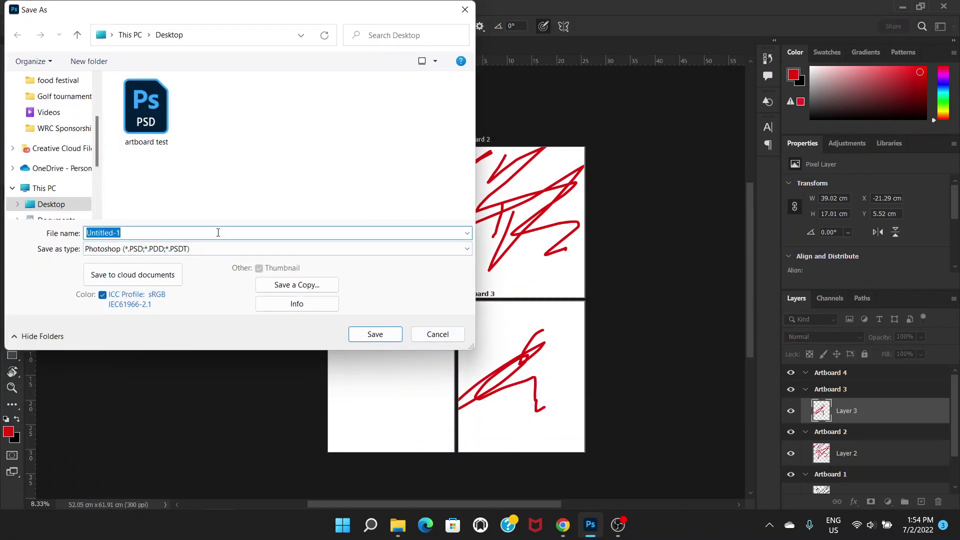
{"action": "type", "text": "new artboard"}
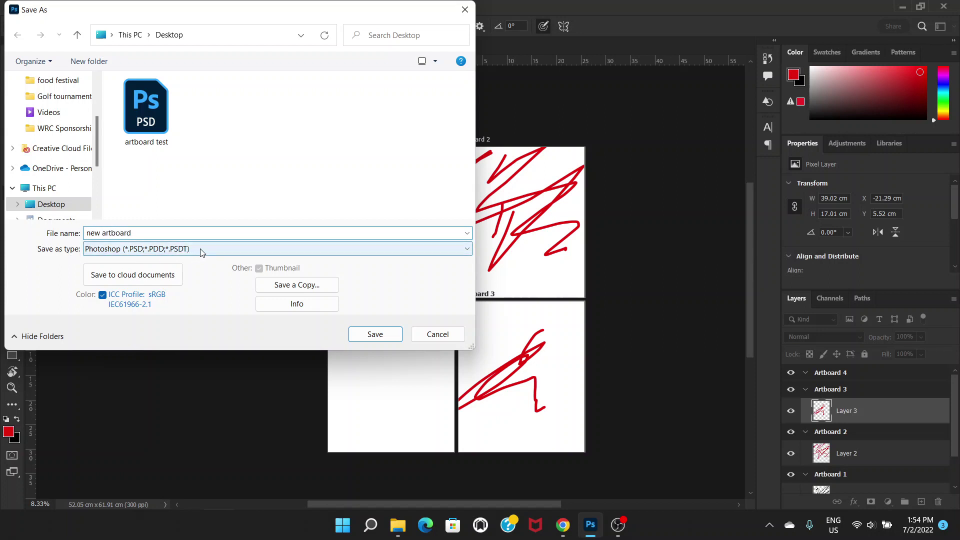
{"action": "left_click", "coordinate": [202, 252]}
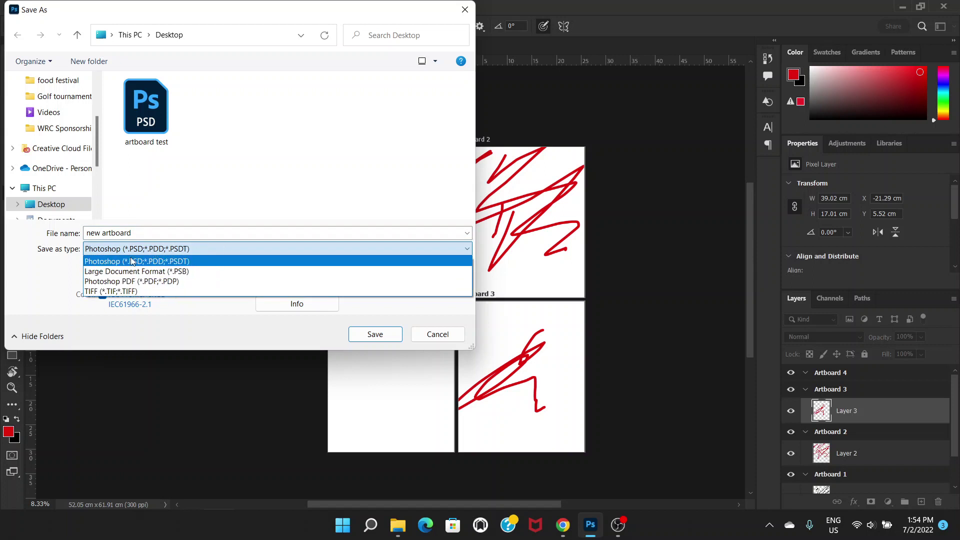
{"action": "left_click", "coordinate": [149, 261]}
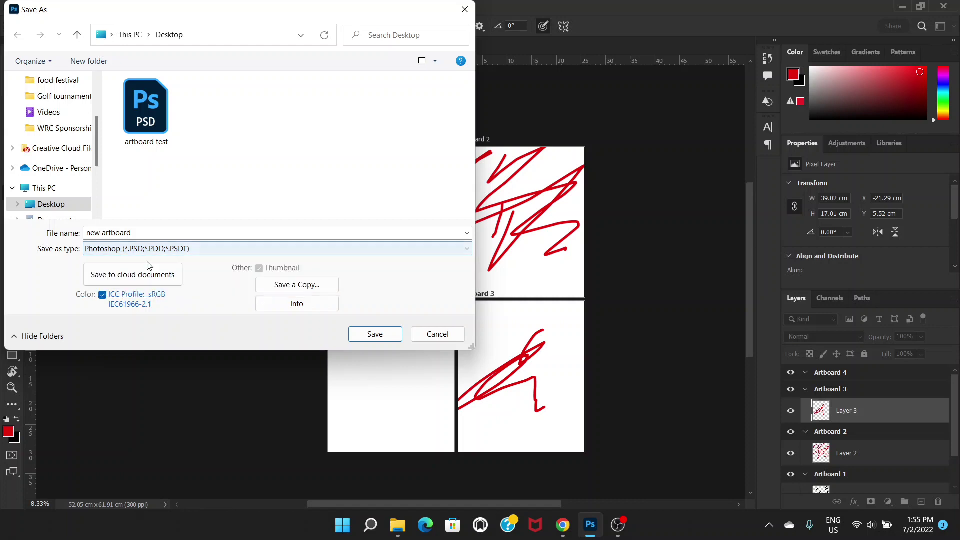
{"action": "left_click", "coordinate": [375, 333]}
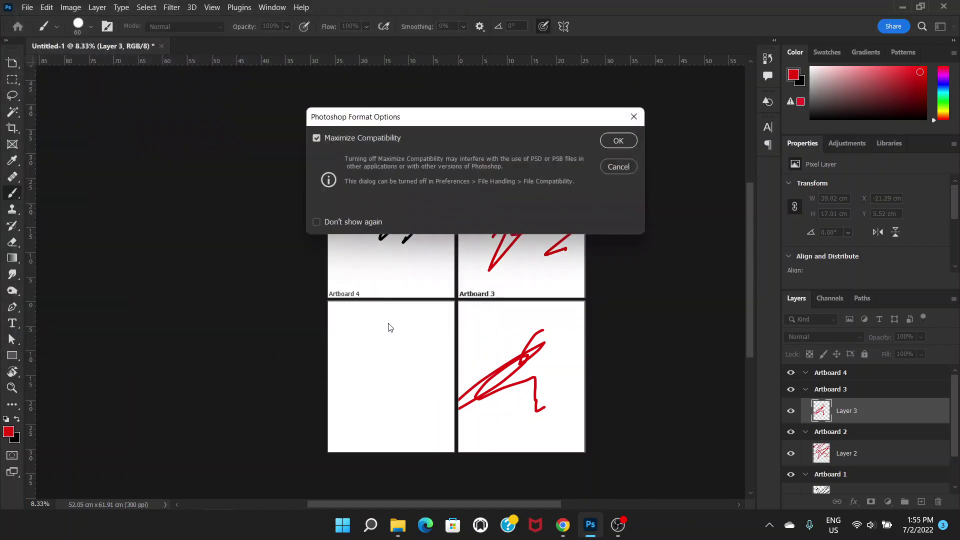
{"action": "left_click", "coordinate": [623, 144]}
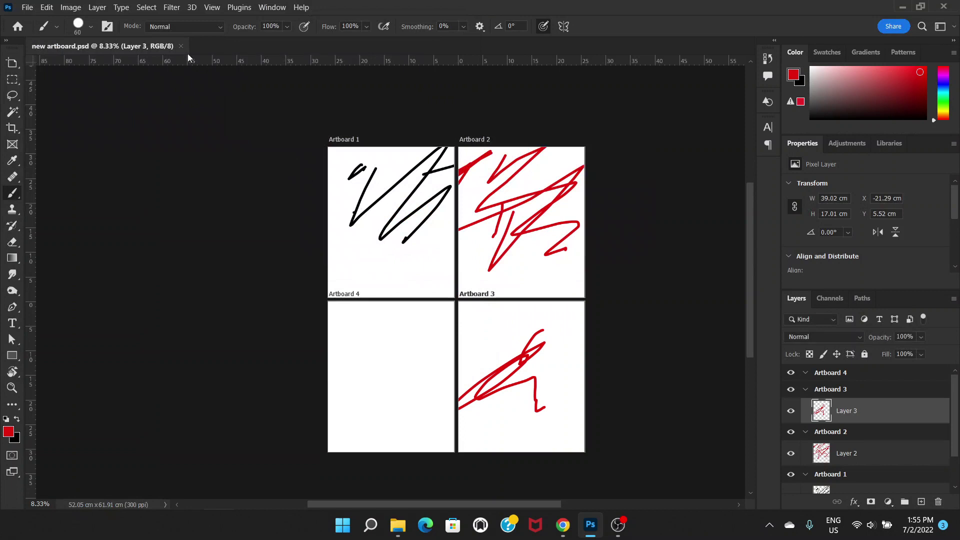
{"action": "left_click", "coordinate": [181, 46]}
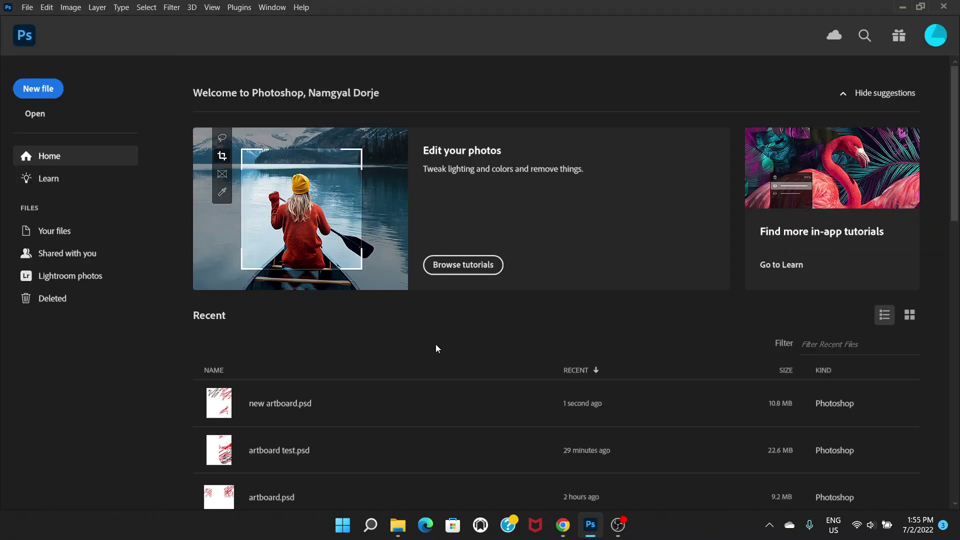
{"action": "left_click", "coordinate": [325, 415]}
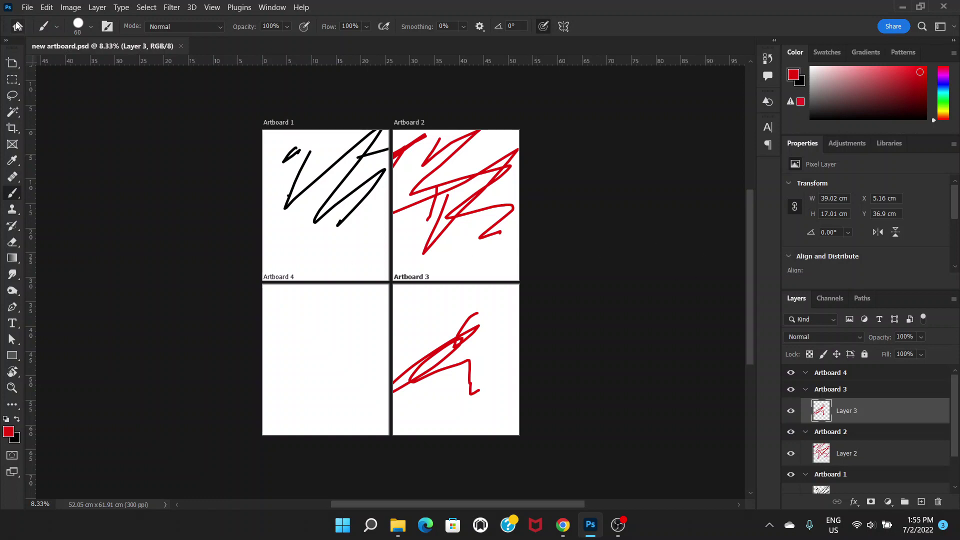
{"action": "left_click", "coordinate": [28, 8]}
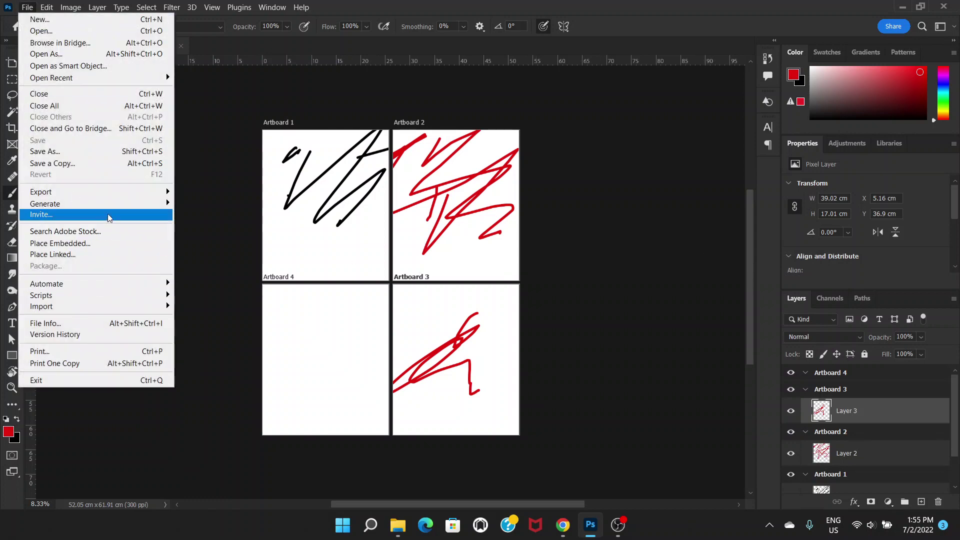
{"action": "mouse_move", "coordinate": [90, 193]}
{"action": "left_click", "coordinate": [212, 203]}
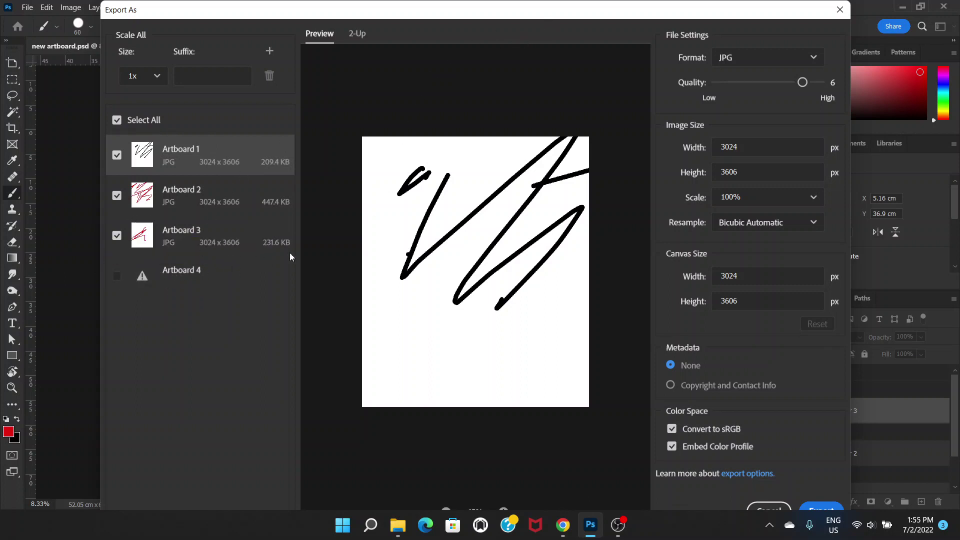
{"action": "left_click_drag", "start_coordinate": [689, 14], "coordinate": [138, 55]}
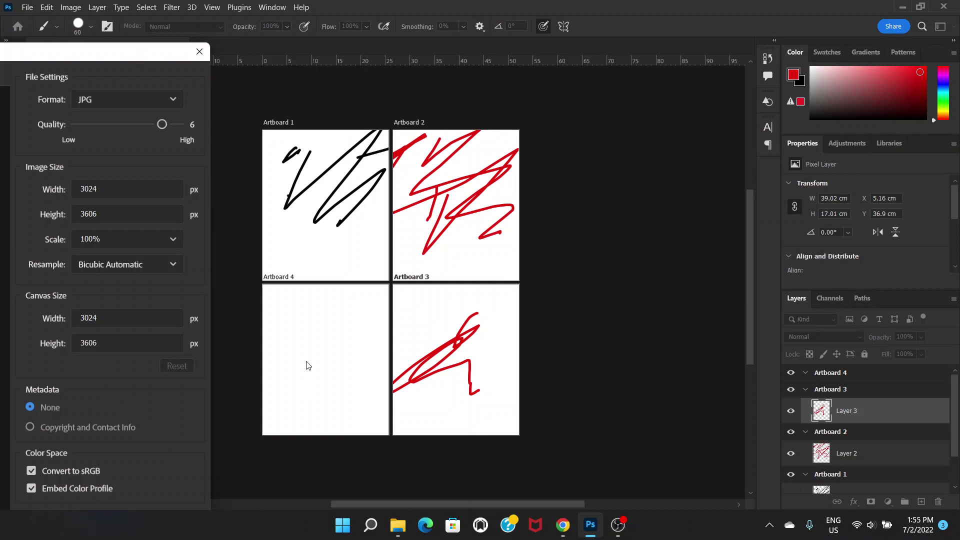
{"action": "mouse_move", "coordinate": [144, 59]}
{"action": "left_mouse_down"}
{"action": "mouse_move", "coordinate": [622, 69]}
{"action": "mouse_move", "coordinate": [707, 18]}
{"action": "left_mouse_up"}
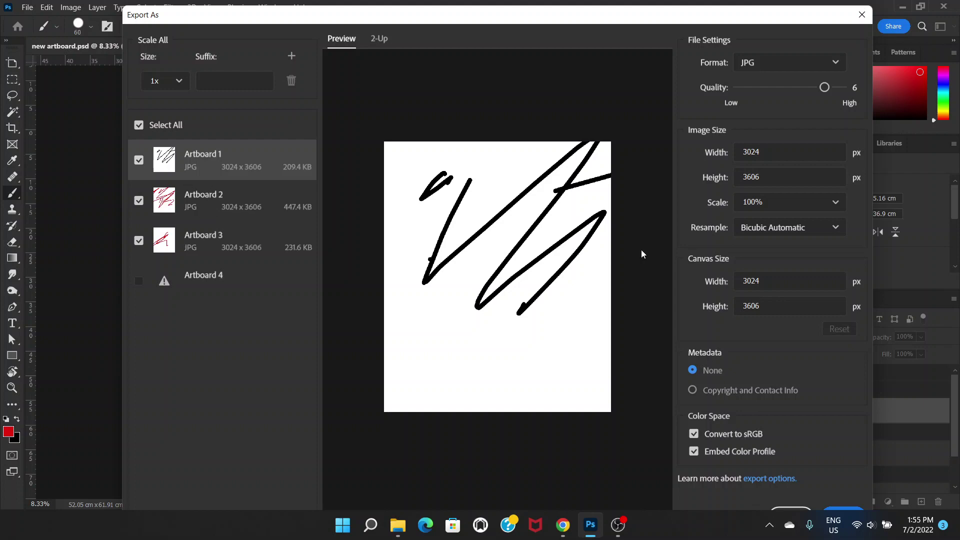
{"action": "left_click", "coordinate": [861, 14]}
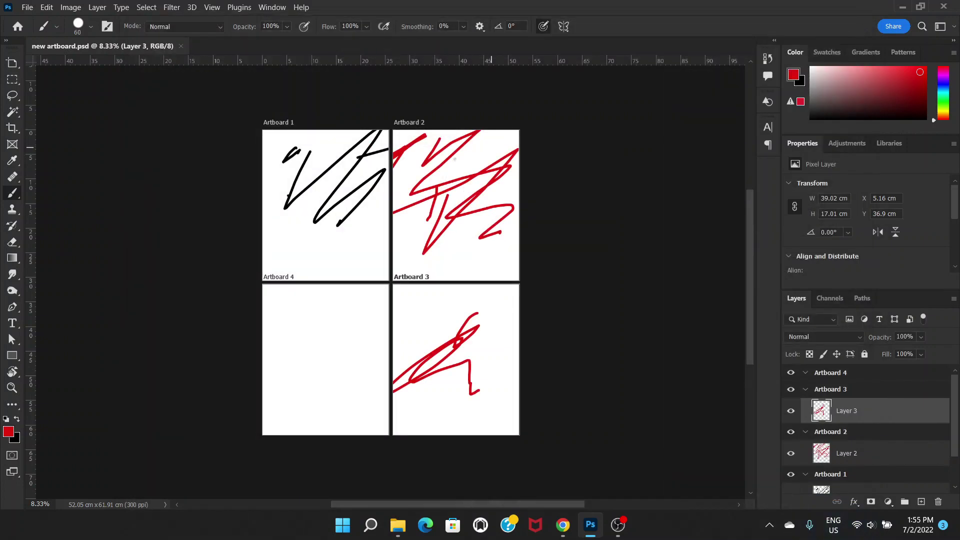